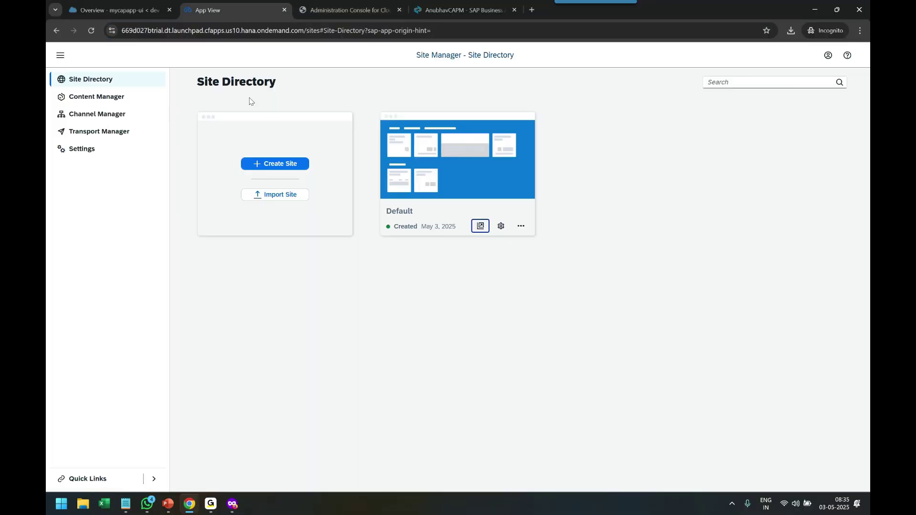
- Open the Content Manager item list and load the launchpad site URL in the private browser window
left_click(105, 99)
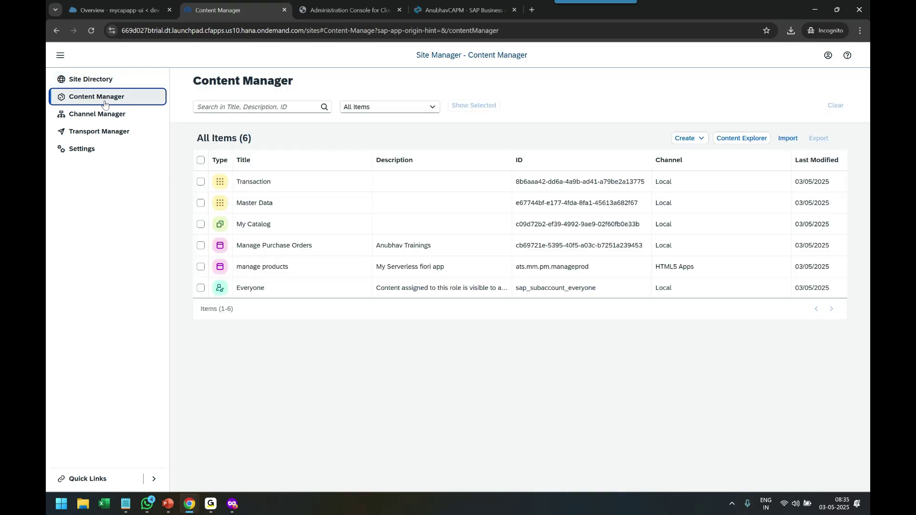
key("alt+Tab")
left_click(370, 32)
type("https://669d027btrial.launchpad.cfapps.us10.hana.ondemand.com/site?siteId=df69563e-2696-460f-982b-51d0e47eb393#Shell-home")
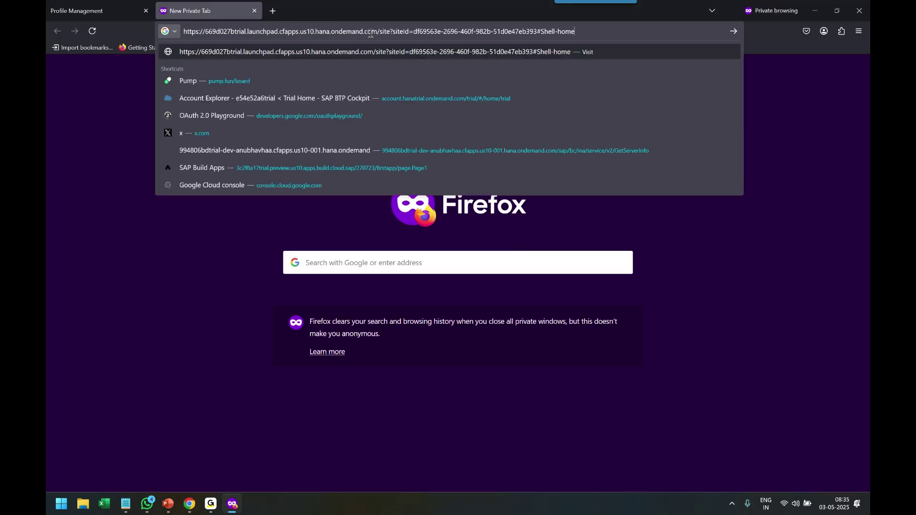
key("Return")
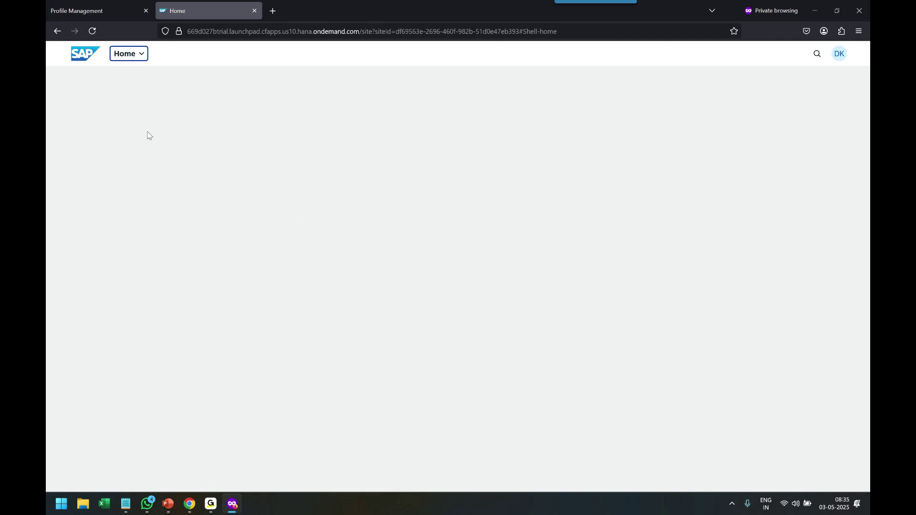
- Inspect the Everyone role, which has zero apps, then return to the Content Manager list
key("alt+Tab")
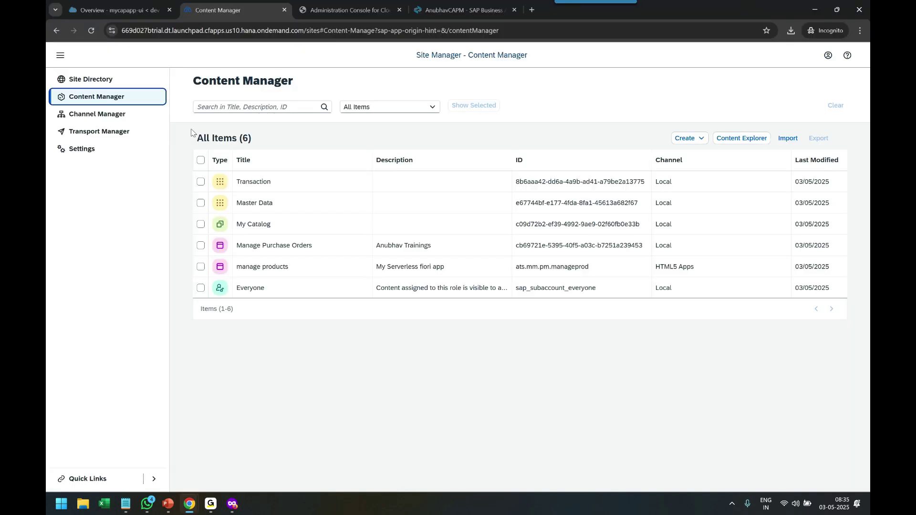
left_click(257, 292)
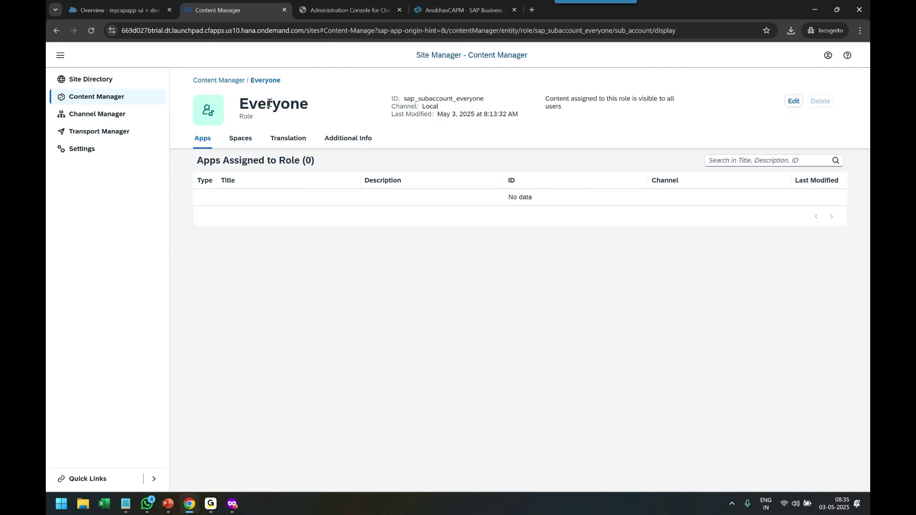
left_click(220, 80)
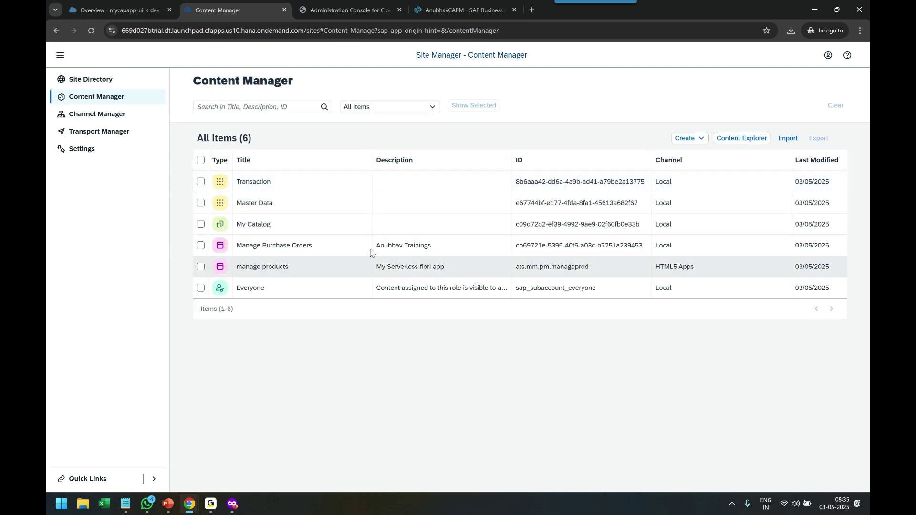
- Create role 'CustomRole' with Manage Purchase Orders and manage products assigned, save it, and return to the list
left_click(685, 142)
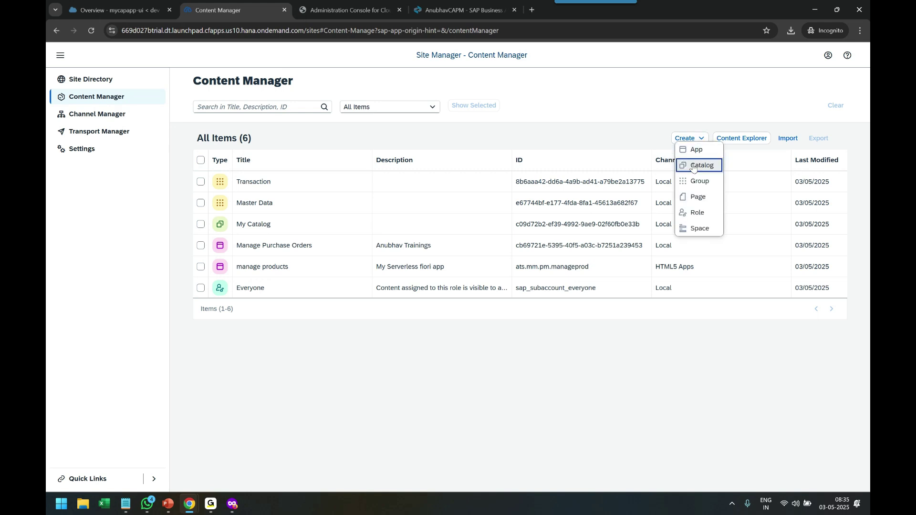
left_click(698, 213)
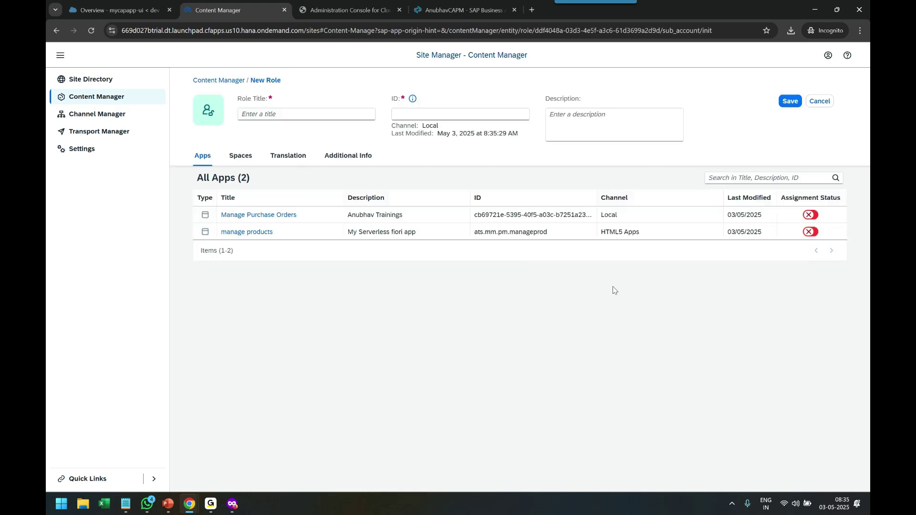
left_click(263, 111)
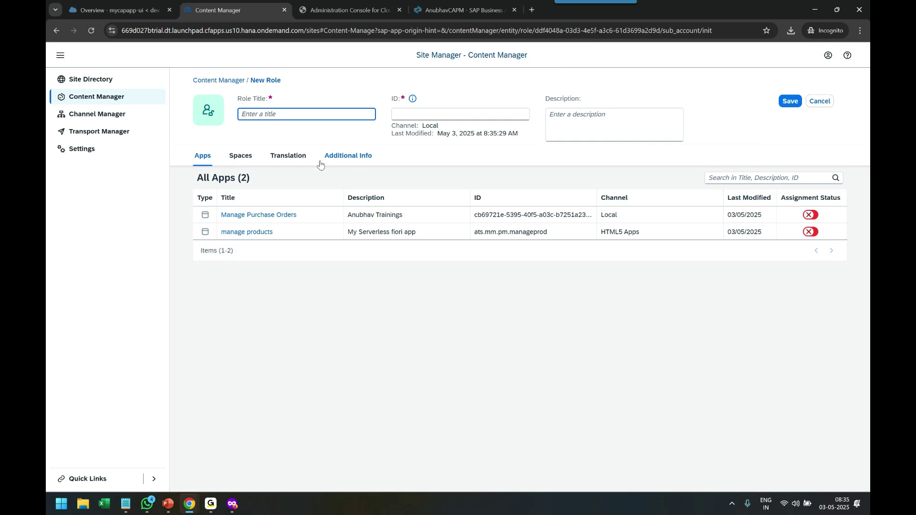
type("CustomRole")
left_click(451, 115)
left_click(809, 215)
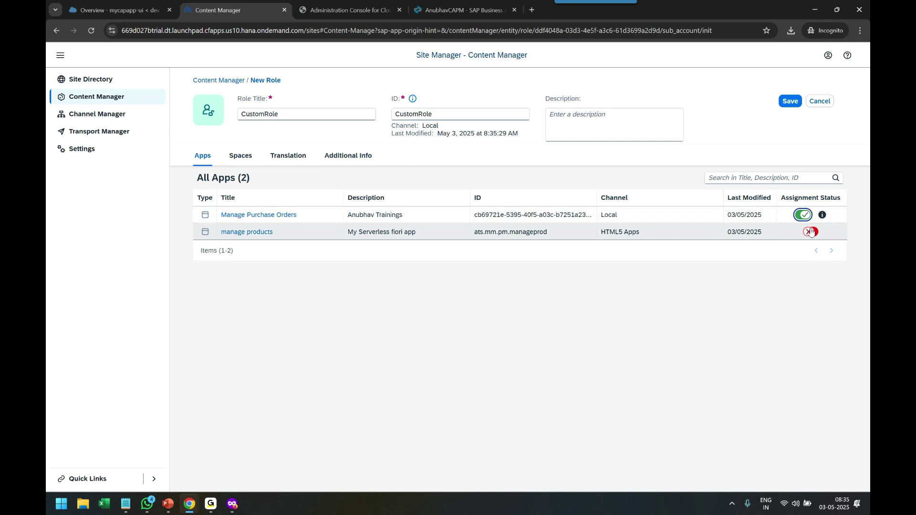
left_click(809, 232)
left_click(790, 102)
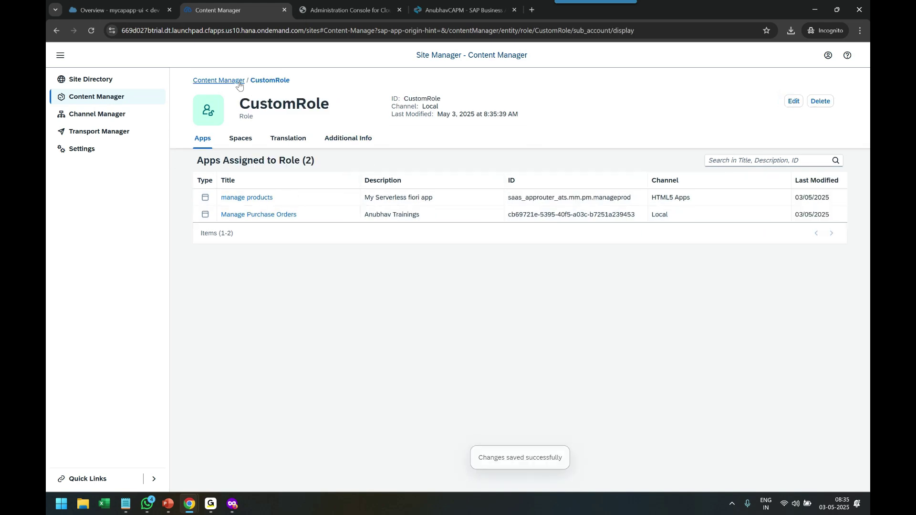
left_click(218, 80)
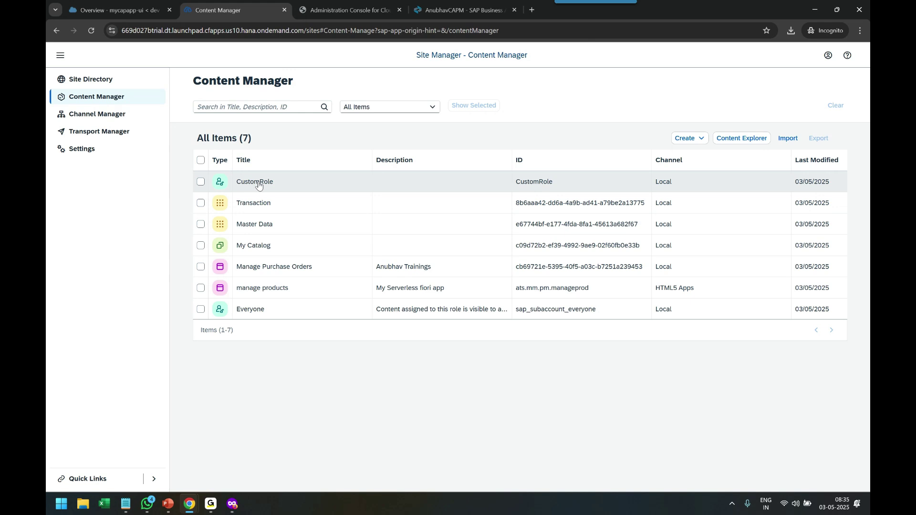
- Review CustomRole's two assigned apps, then check the launchpad site address in the private window
left_click(259, 183)
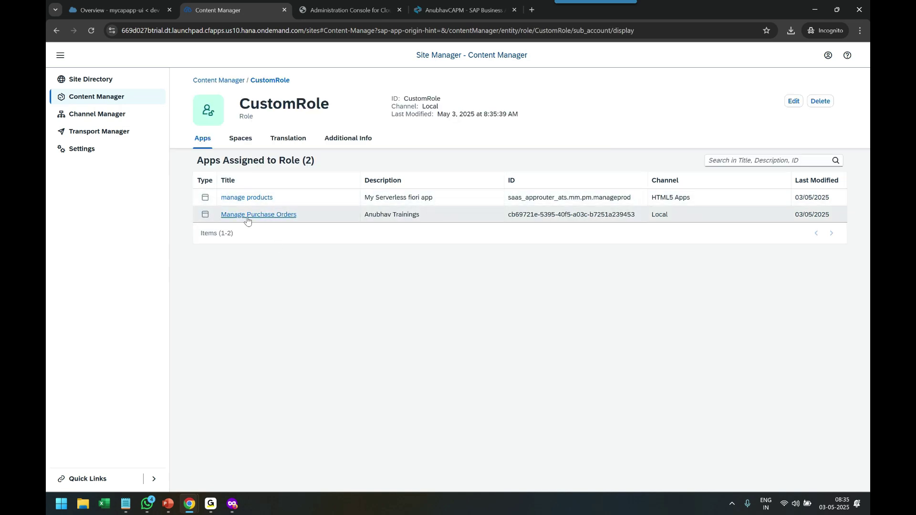
left_click(227, 80)
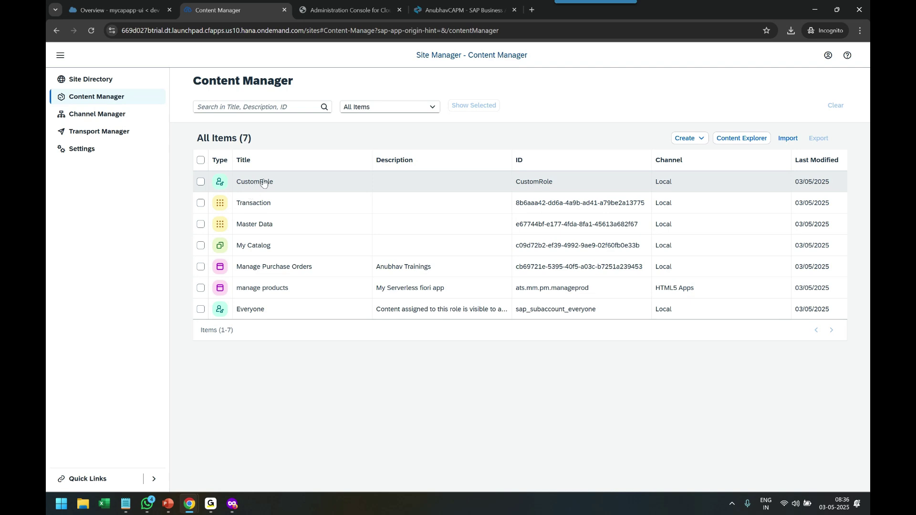
key("alt+Tab")
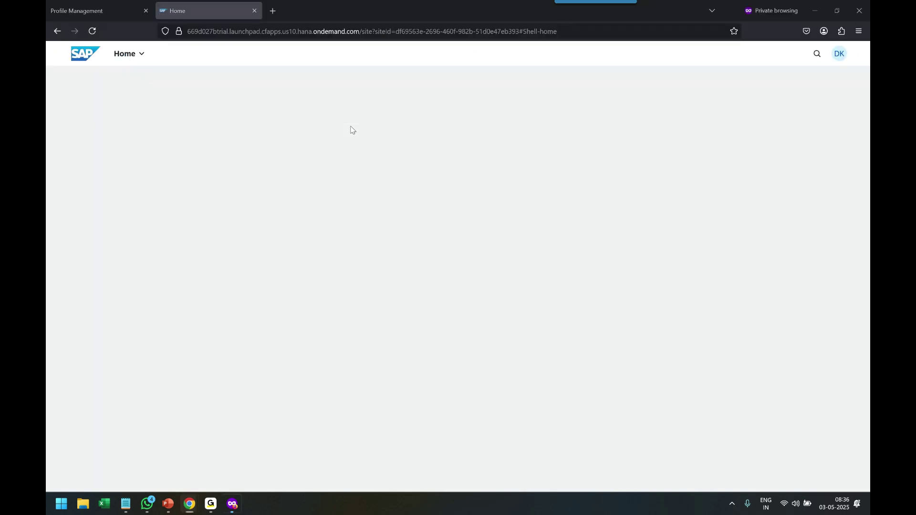
left_click(230, 29)
key("Tab")
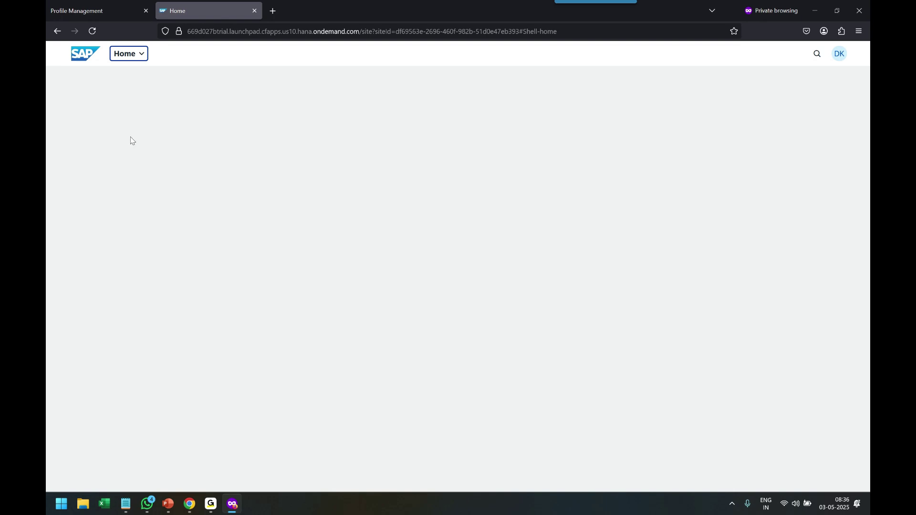
key("alt+Tab")
- Recheck CustomRole's details, return to the Content Manager list, and move to the identity administration console
left_click(250, 186)
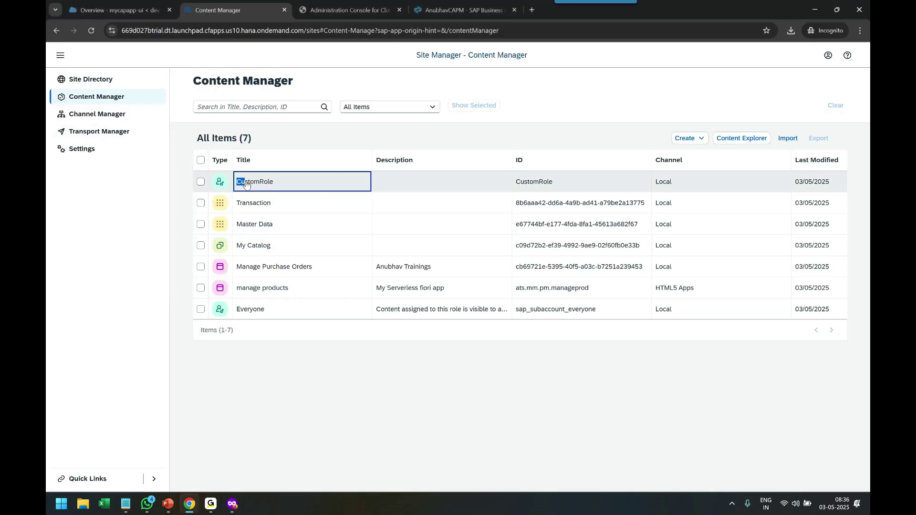
key("alt+Tab")
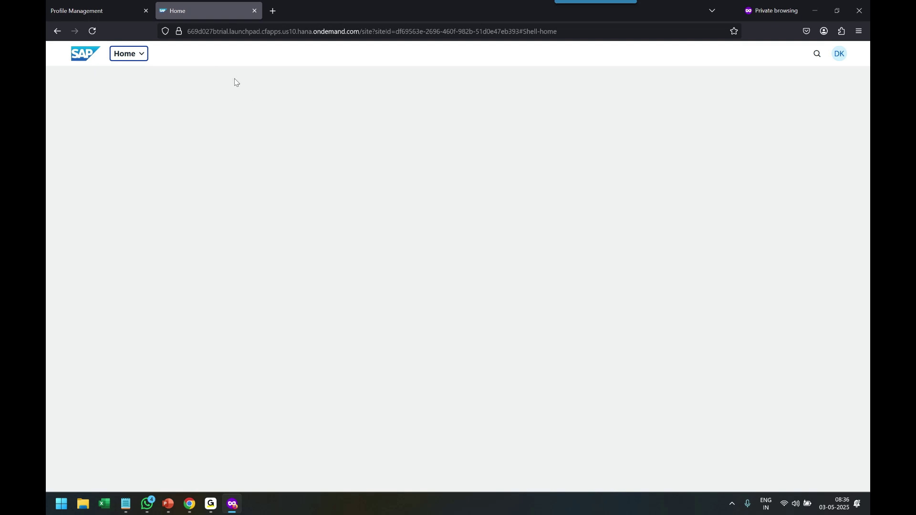
key("alt+Tab")
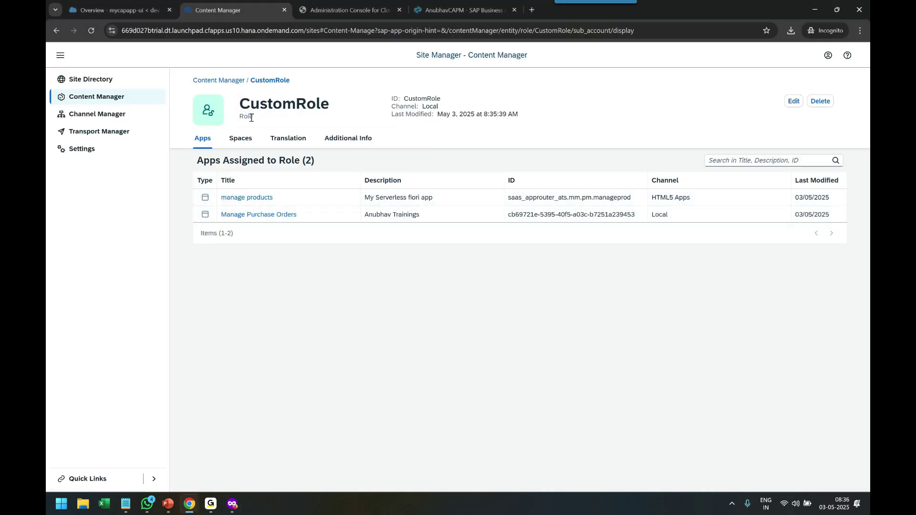
left_click(219, 80)
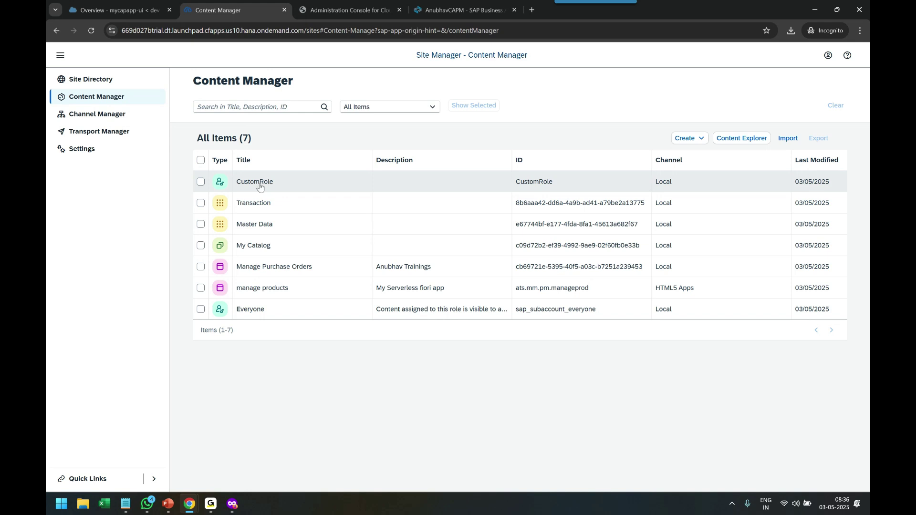
left_click(138, 16)
left_click(329, 11)
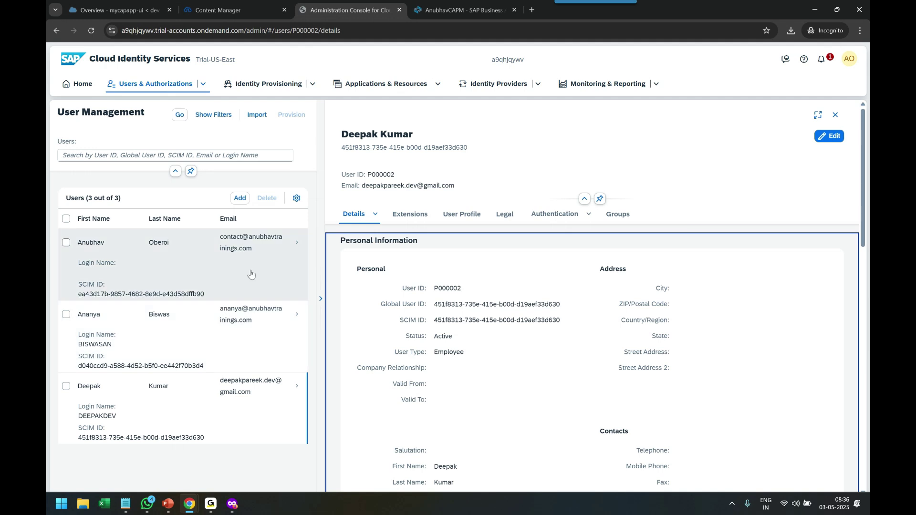
- Copy the third user's e-mail address from their details, then go back to the BTP Cockpit overview
left_click(159, 403)
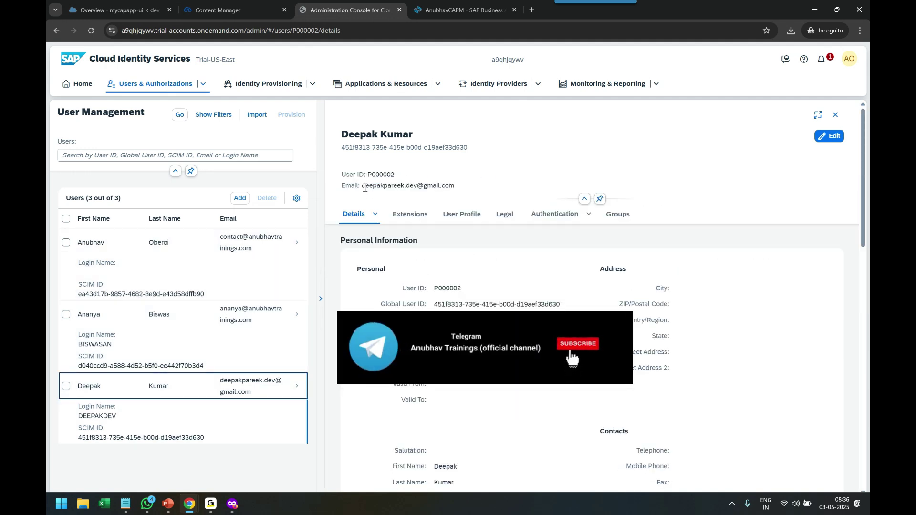
left_click_drag(362, 185, 455, 191)
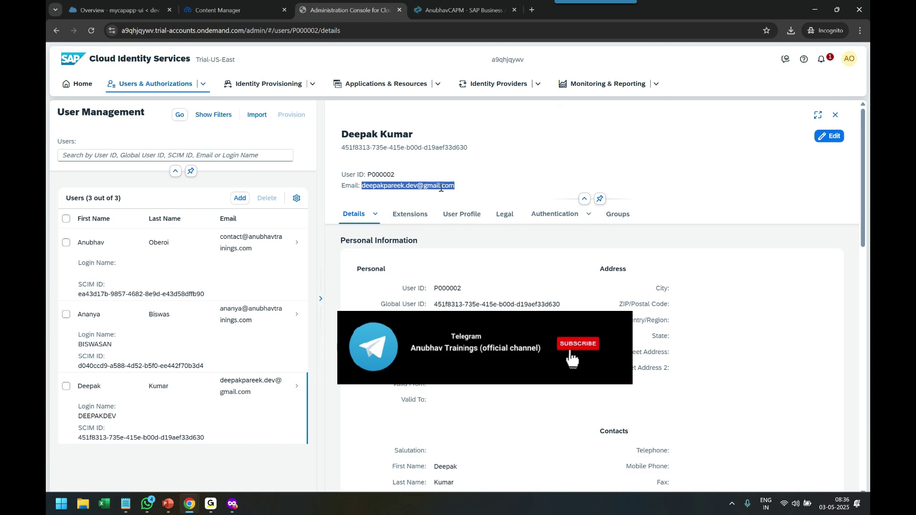
right_click(441, 186)
left_click(458, 196)
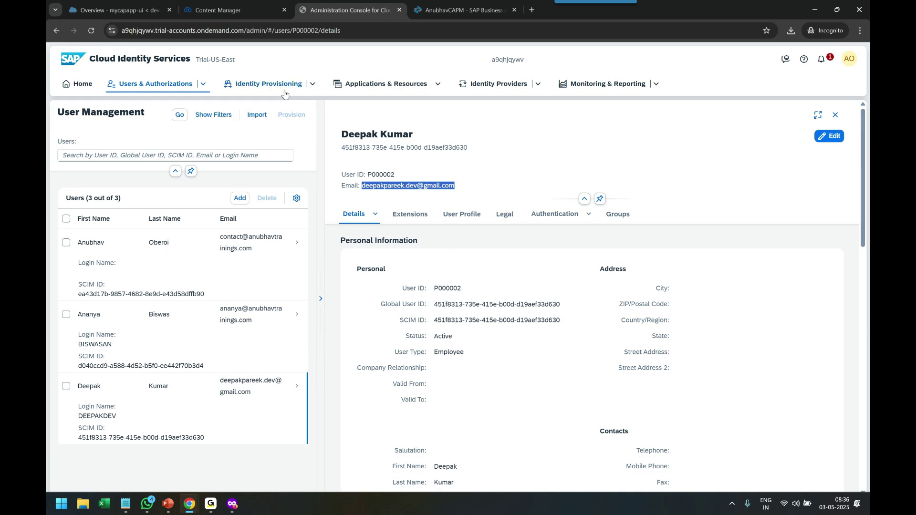
left_click(130, 13)
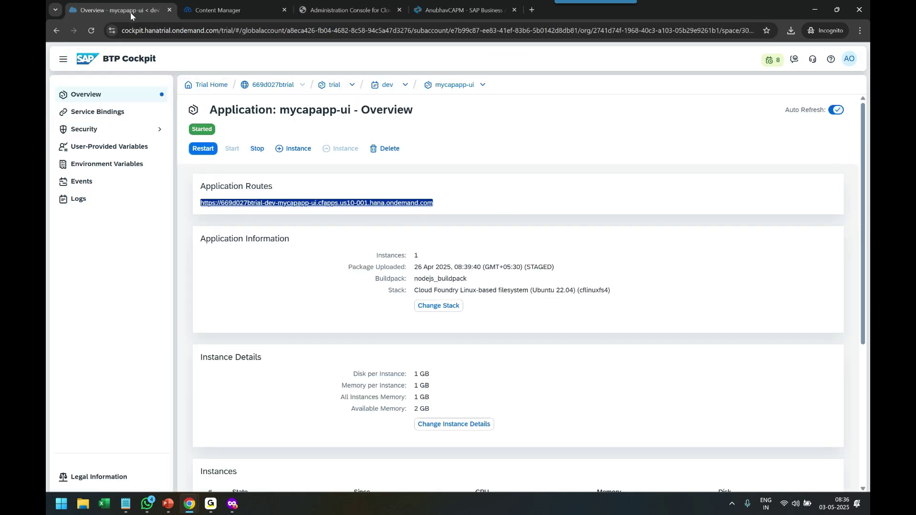
- Navigate from the application overview up to the trial subaccount's Users list
left_click(201, 14)
left_click(356, 13)
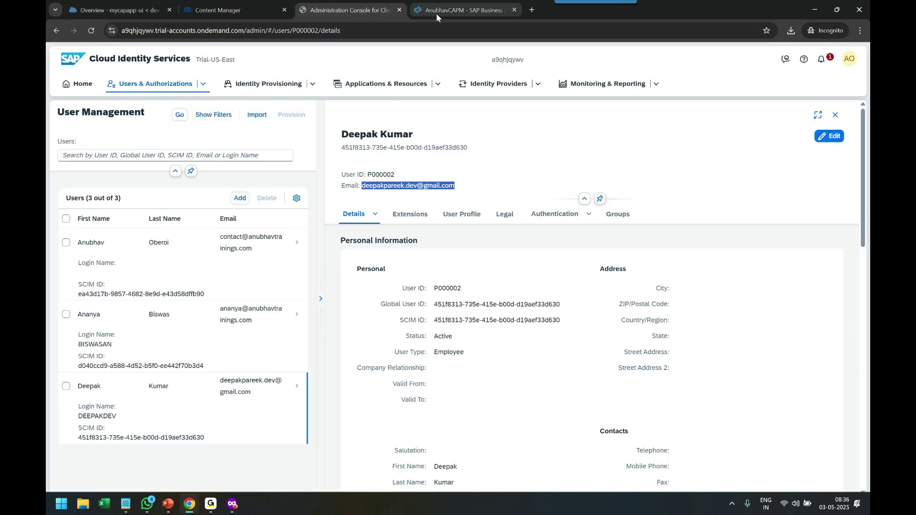
left_click(119, 11)
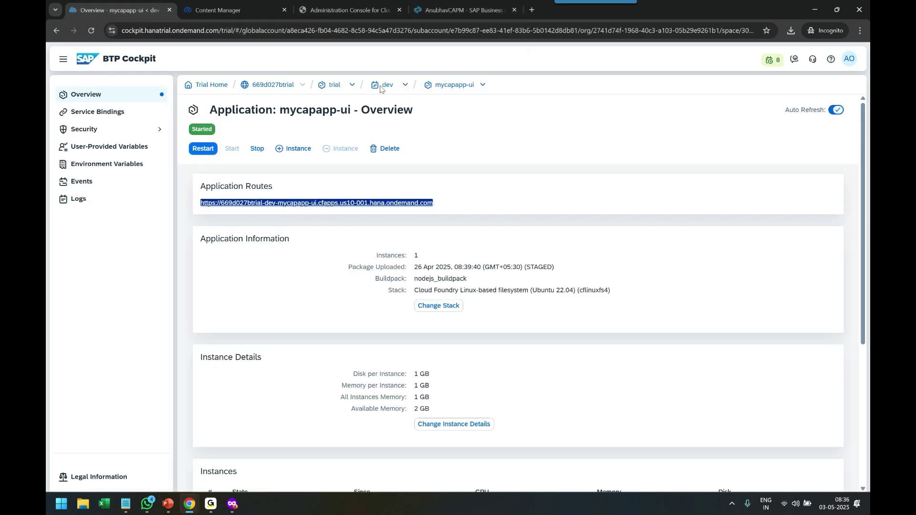
left_click(336, 85)
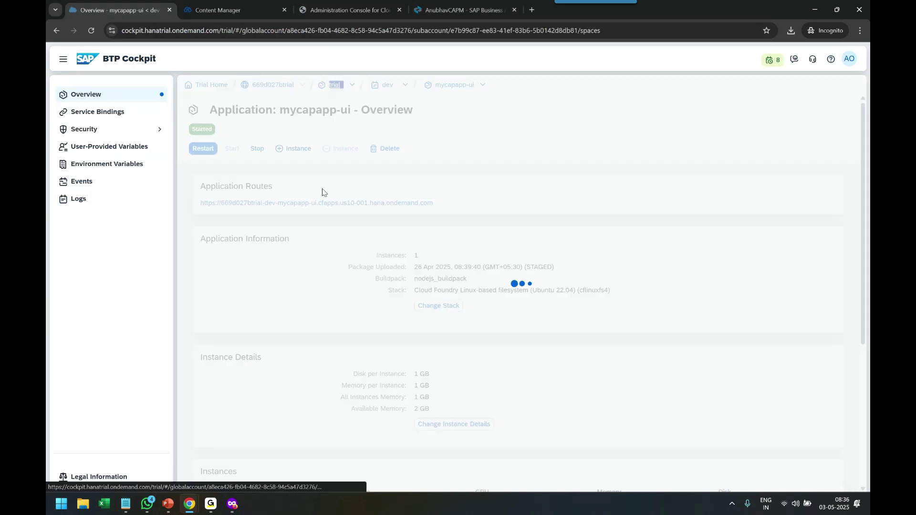
left_click(100, 374)
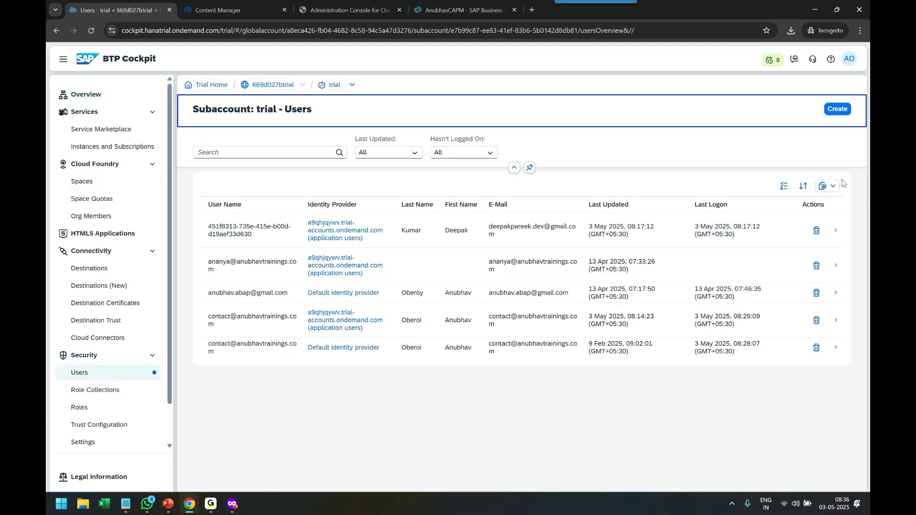
- Try creating a user with the copied e-mail under the application users identity provider
left_click(837, 109)
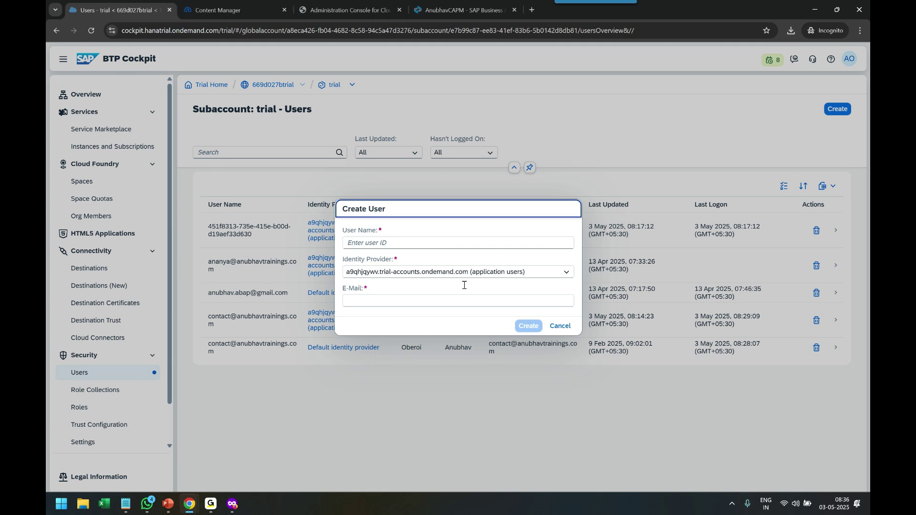
left_click(411, 242)
key("ctrl+v")
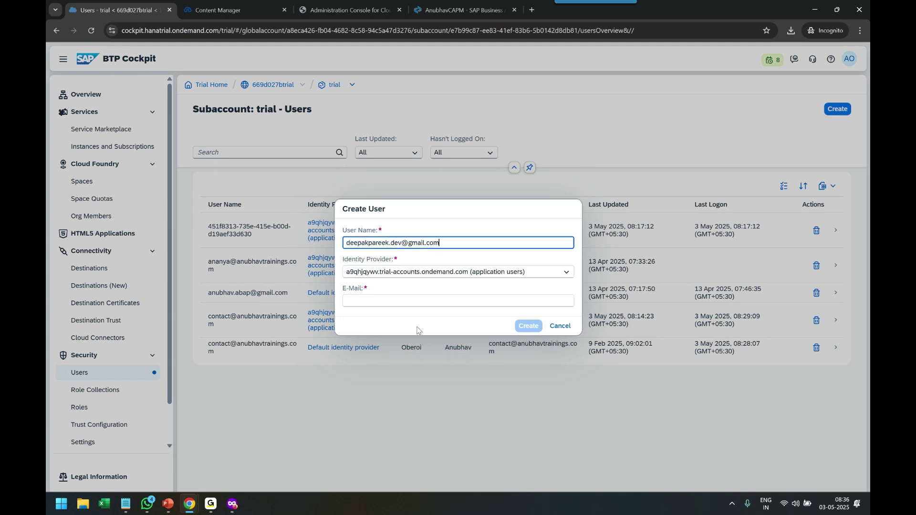
left_click(567, 272)
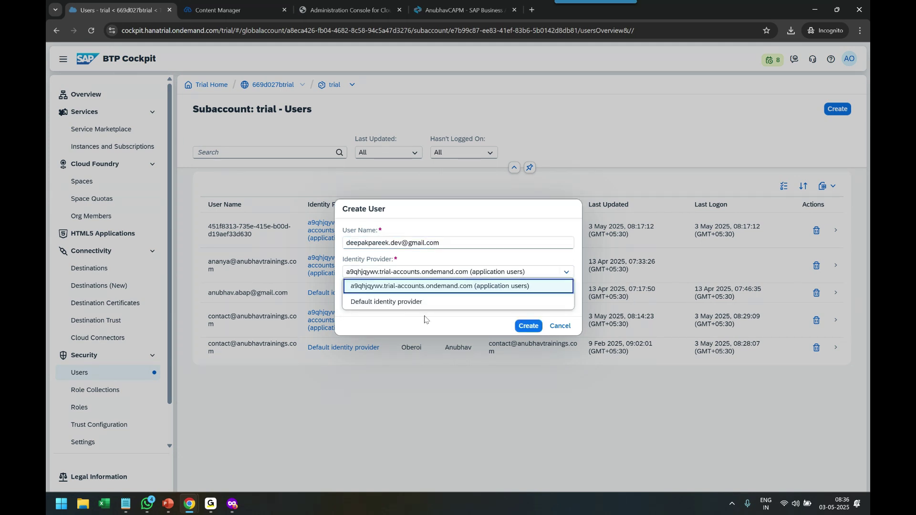
left_click(386, 288)
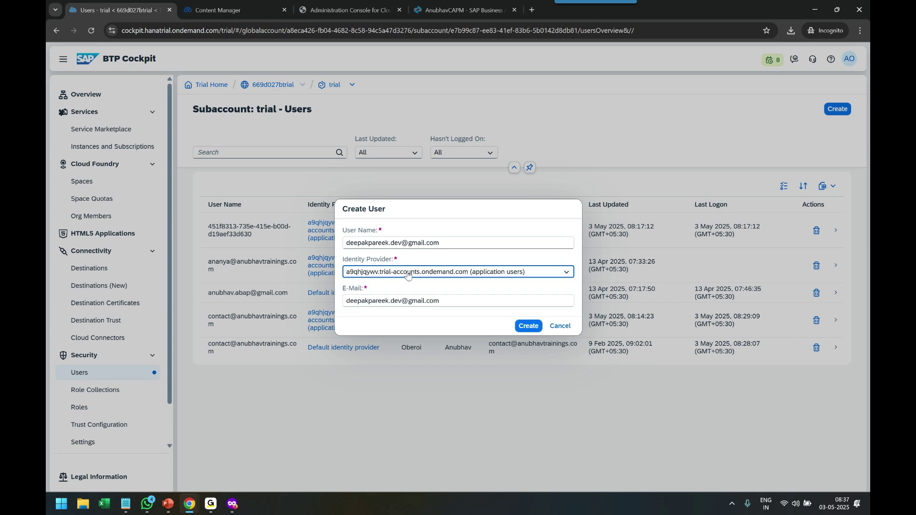
left_click(528, 326)
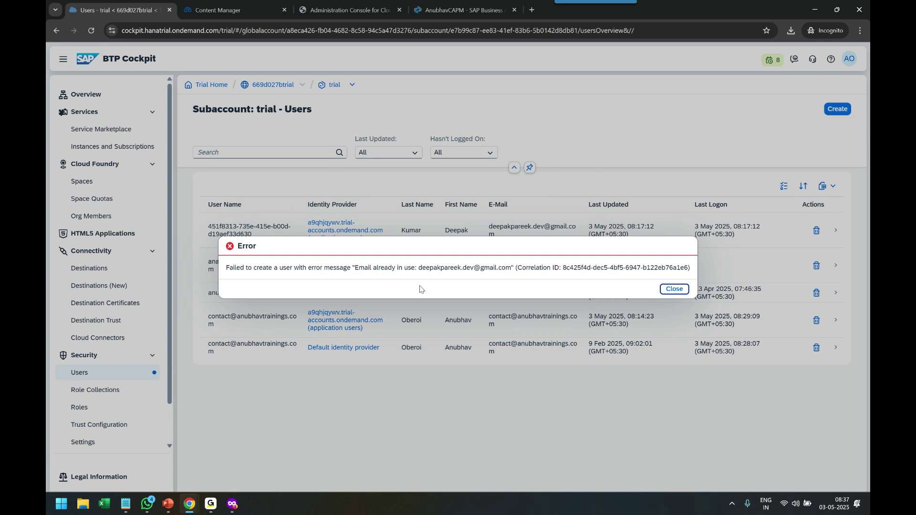
- Dismiss the 'Email already in use' error and open the existing application user's details
left_click_drag(358, 268, 692, 269)
left_click(691, 270)
left_click(673, 289)
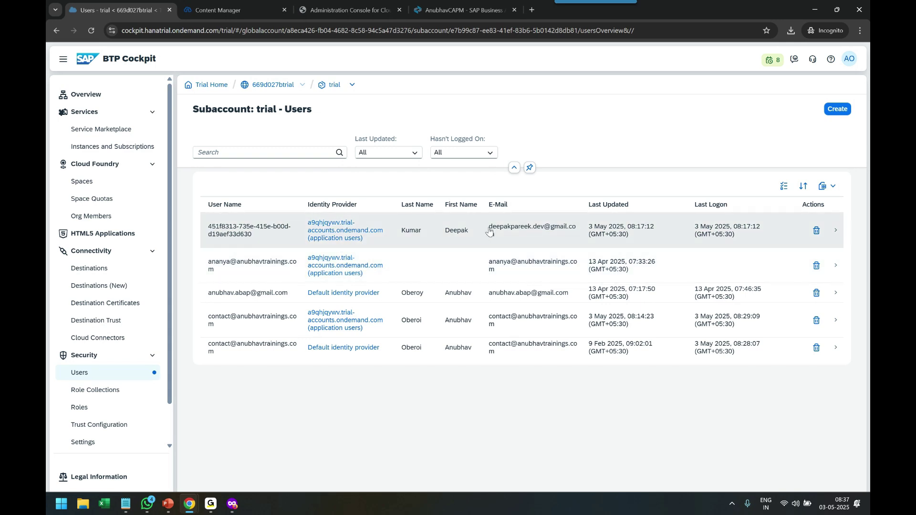
left_click_drag(489, 228, 495, 234)
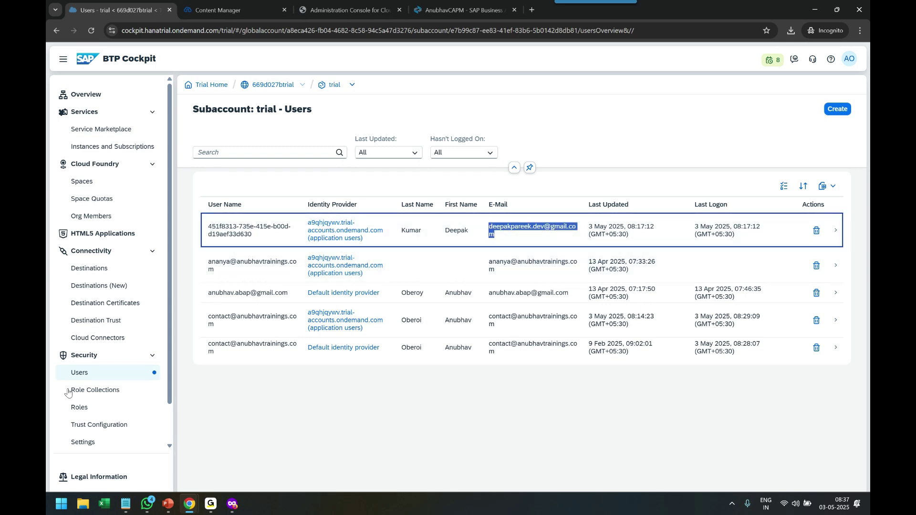
left_click(88, 374)
left_click(247, 231)
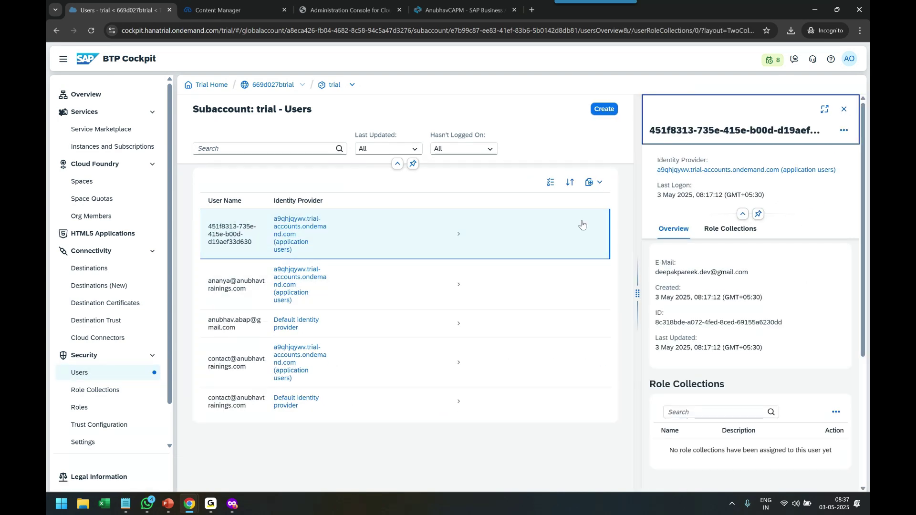
- Assign the CustomRole role collection to the application user from the widened detail panel
left_click(843, 109)
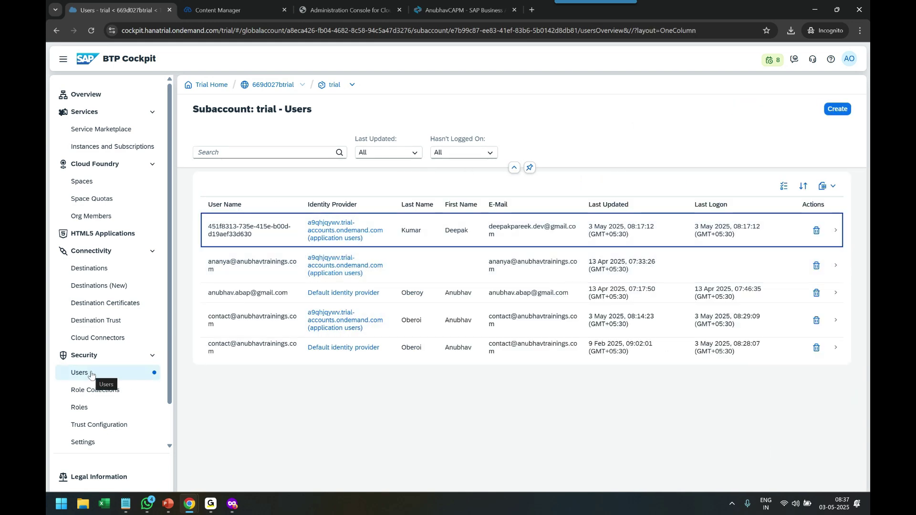
left_click(506, 232)
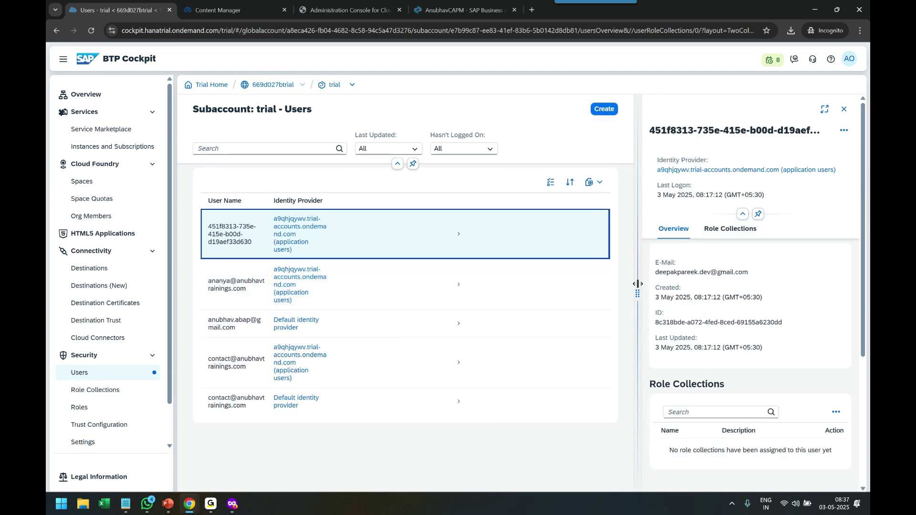
left_click_drag(637, 284, 444, 286)
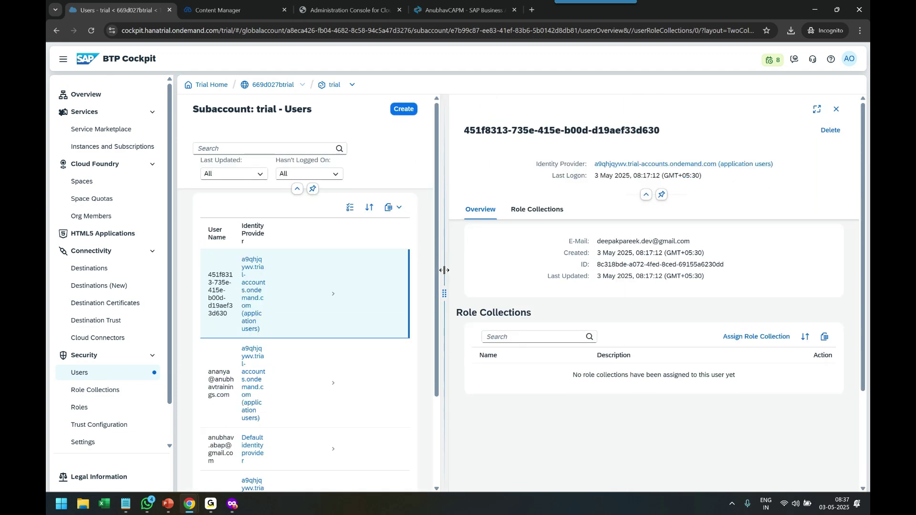
left_click(748, 337)
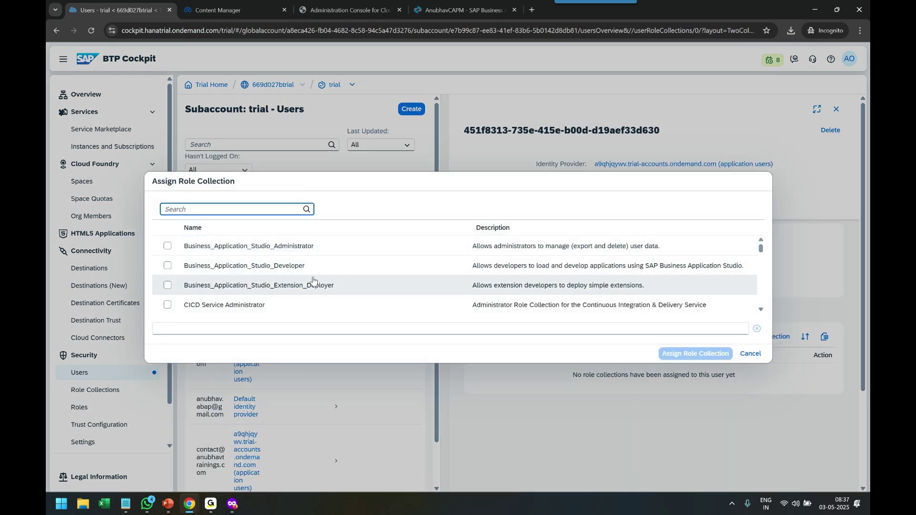
scroll(314, 279, "down", 10)
scroll(318, 275, "up", 10)
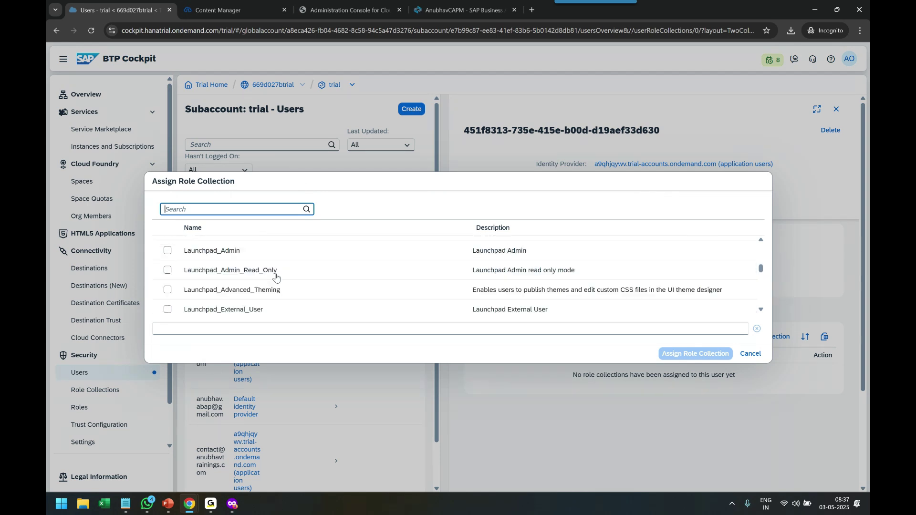
scroll(277, 278, "up", 2)
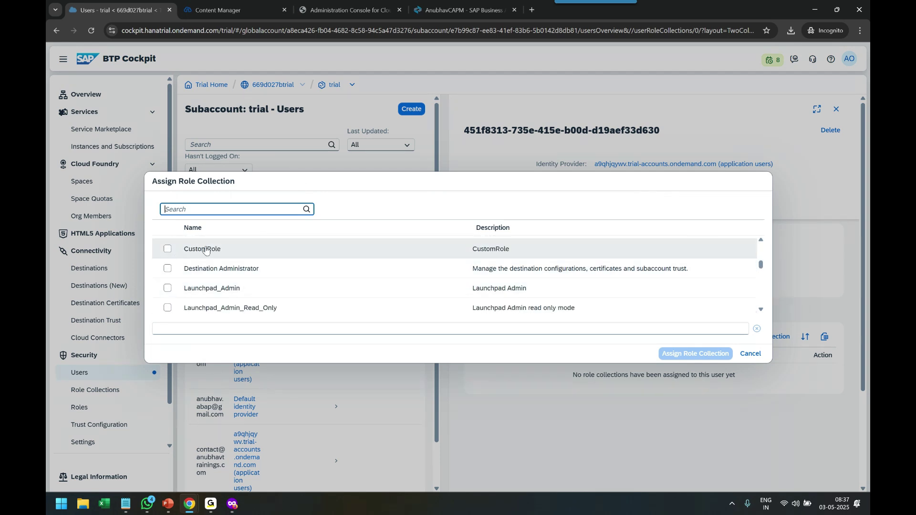
left_click(168, 249)
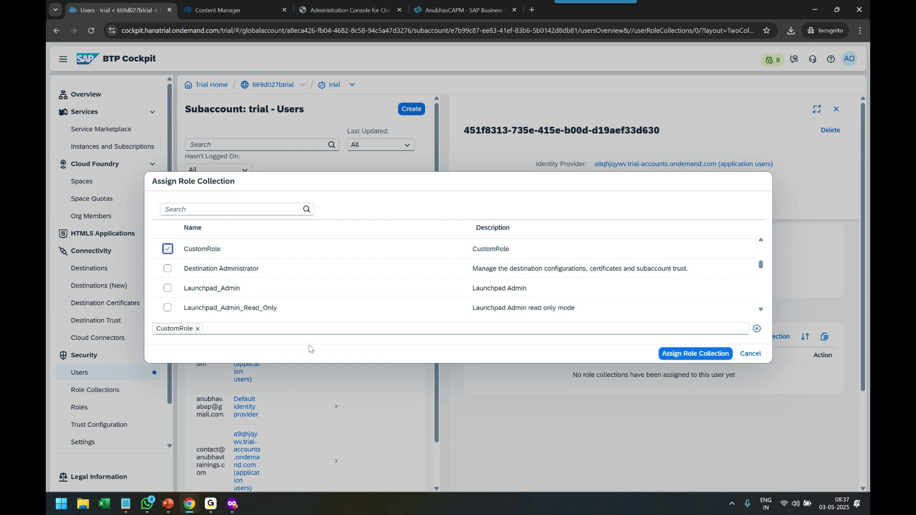
left_click(682, 355)
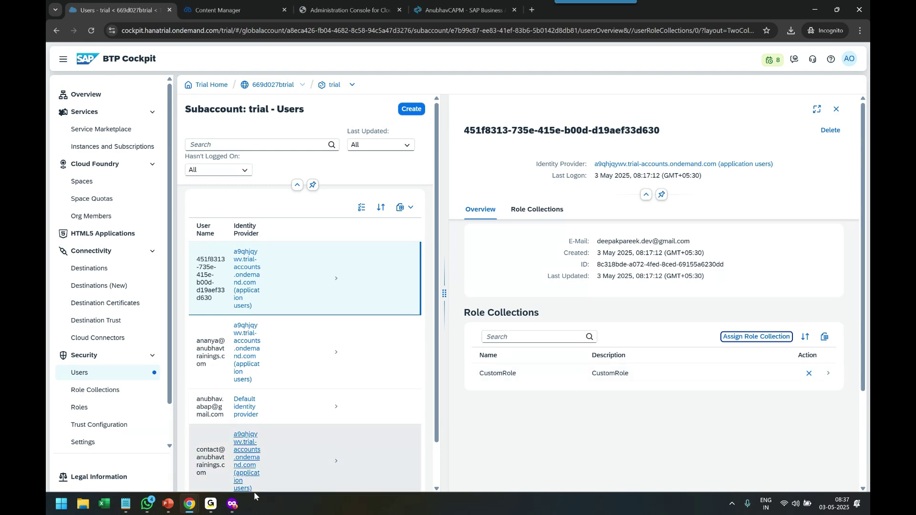
left_click(233, 504)
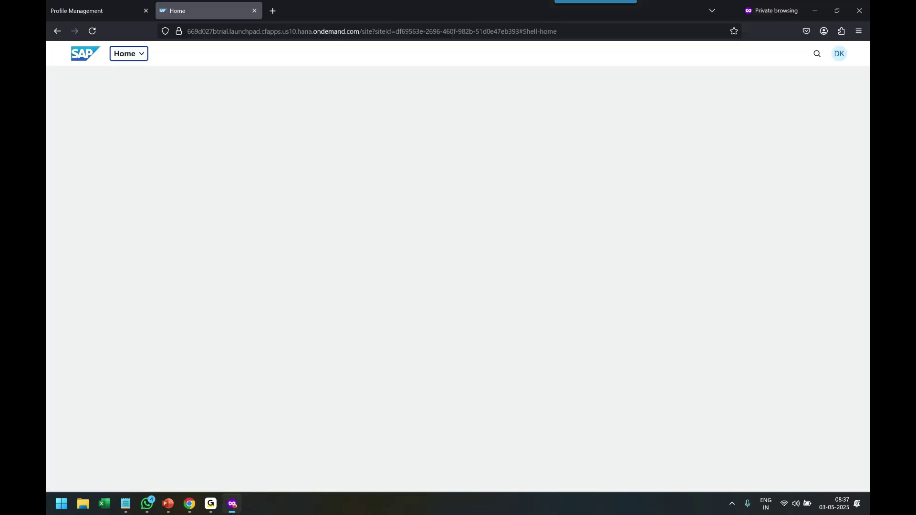
- Reload the launchpad and sign out of the DK account, confirming the sign-out
left_click(92, 31)
left_click(839, 53)
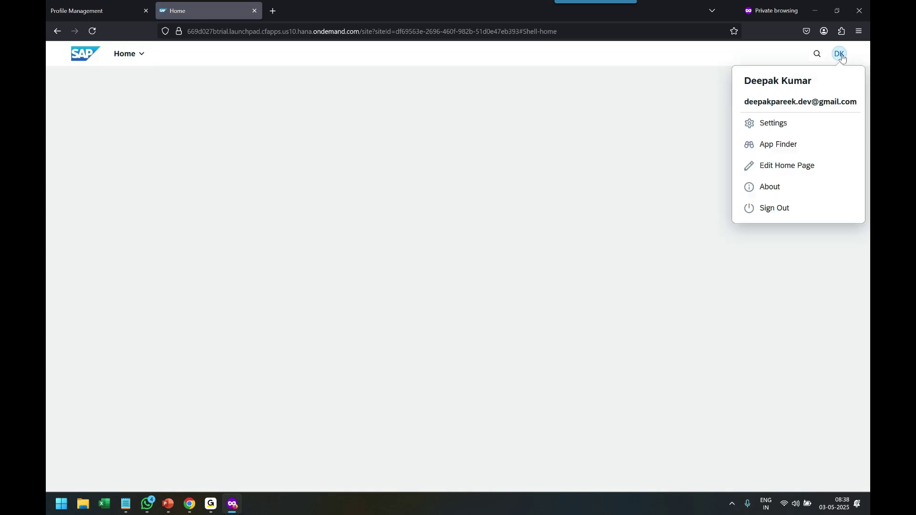
left_click(782, 215)
left_click(478, 288)
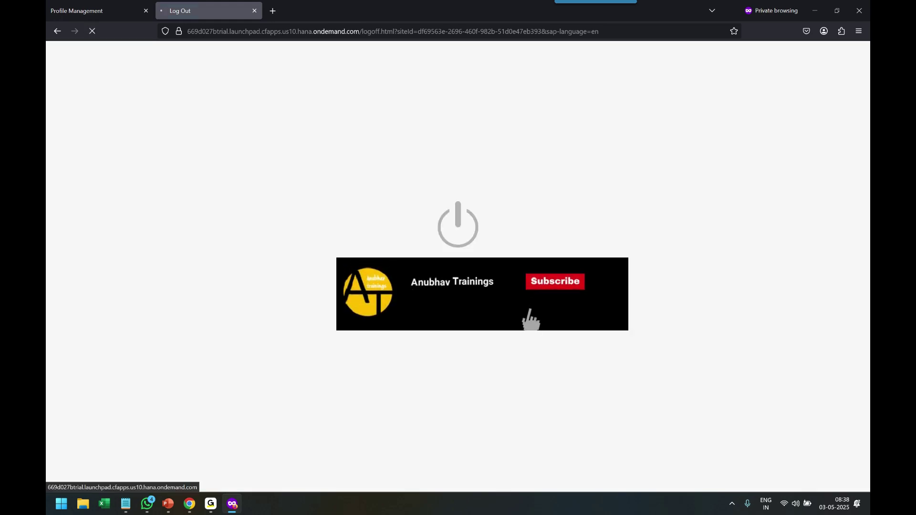
- Sign back in as the business user with their e-mail and password
left_click(458, 317)
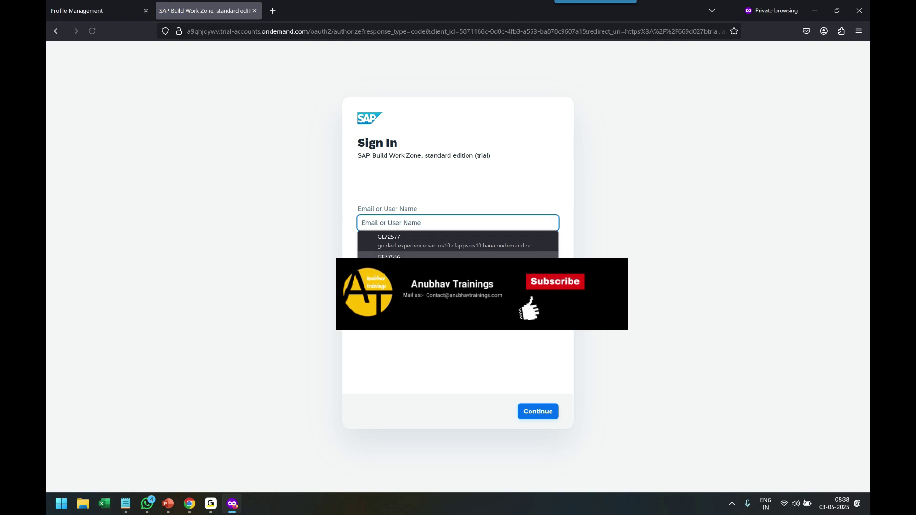
left_click(433, 219)
type("G")
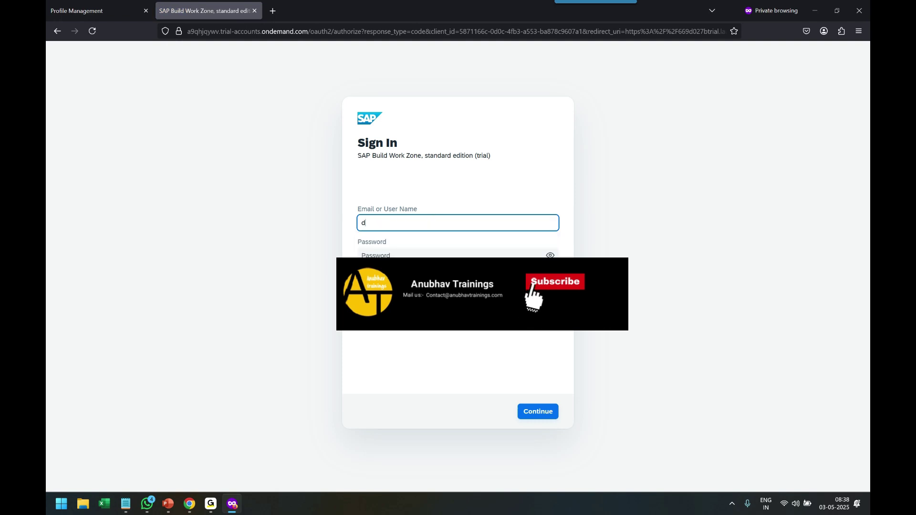
key("BackSpace")
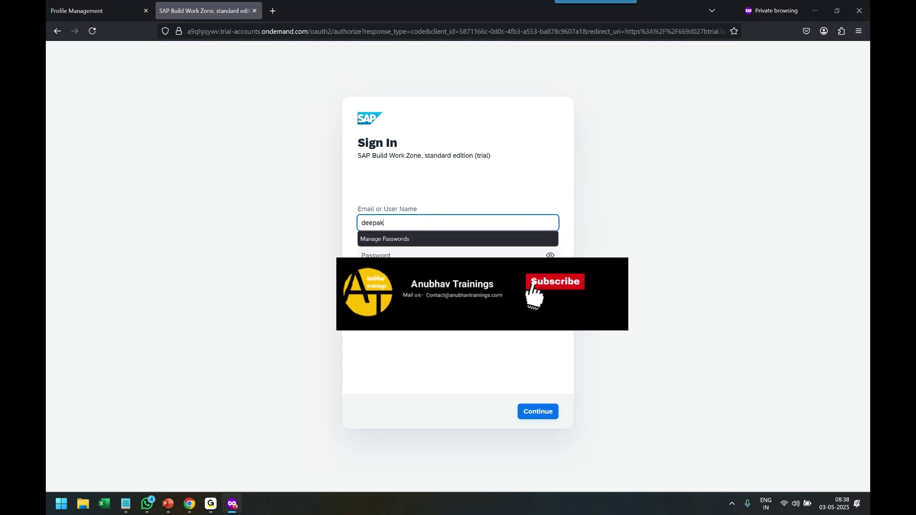
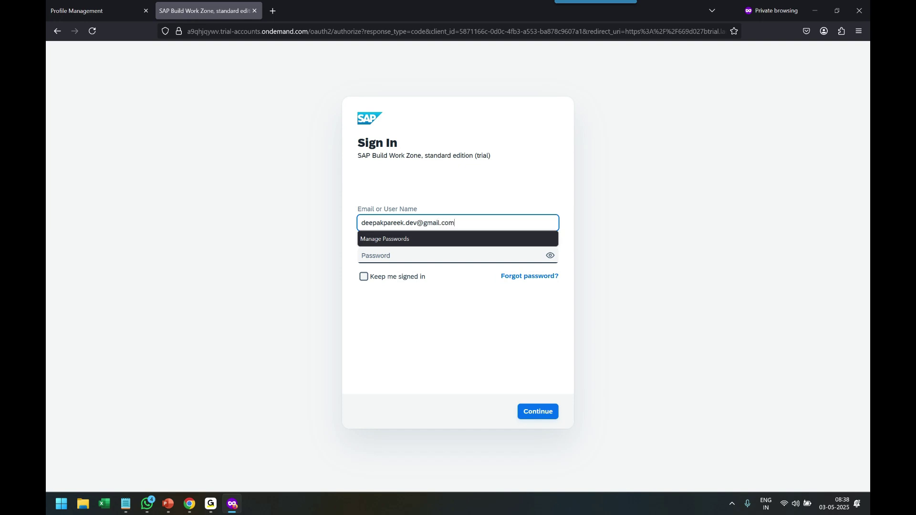
left_click(448, 255)
type("••••")
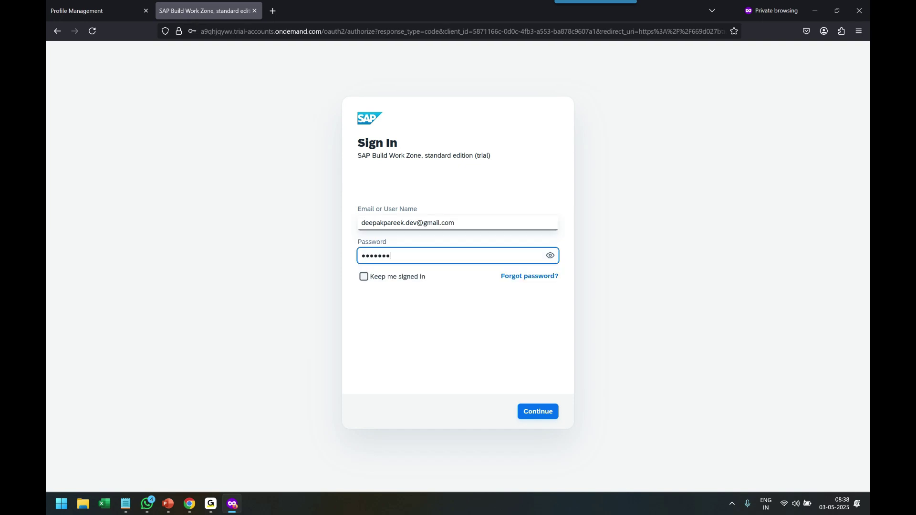
key("ctrl+a")
type("•")
key("Return")
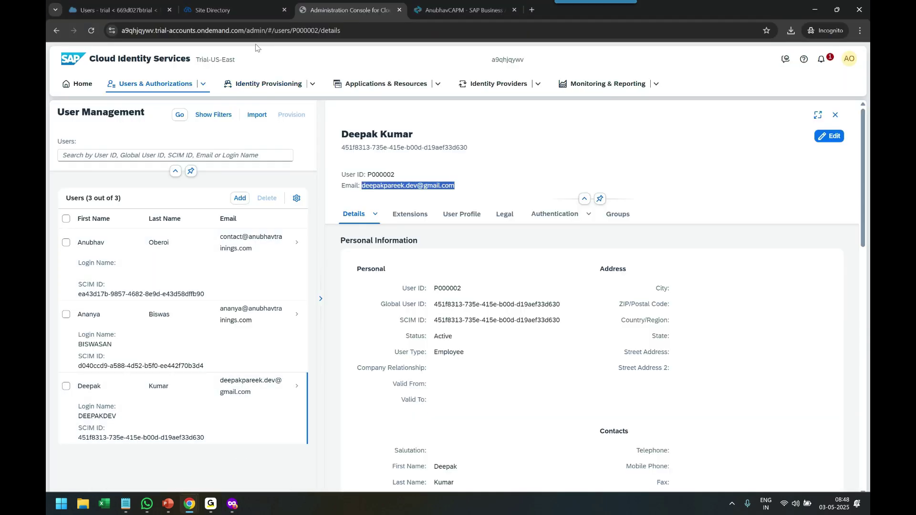
- Switch to the Site Directory showing the Default site created May 3, 2025
left_click(241, 10)
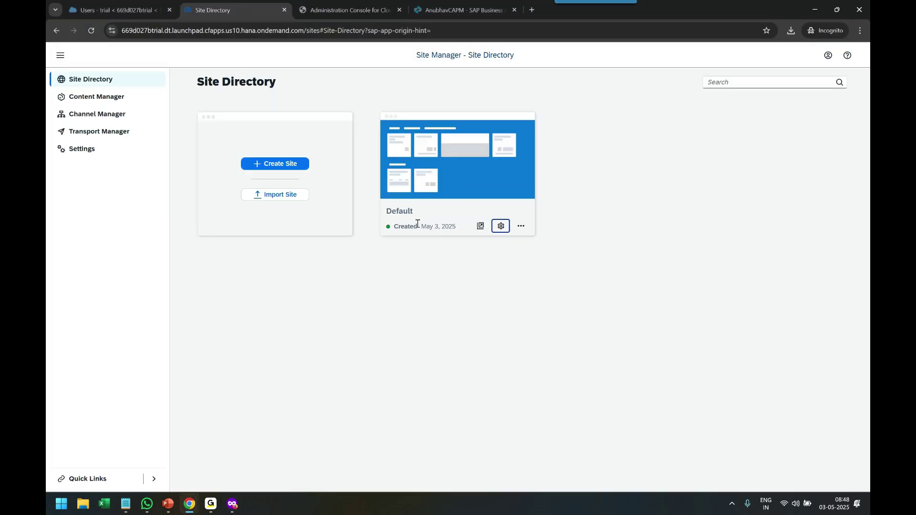
- Add CustomRole to the Default site's role assignments, save, and reload the business user's Home page
left_click(500, 231)
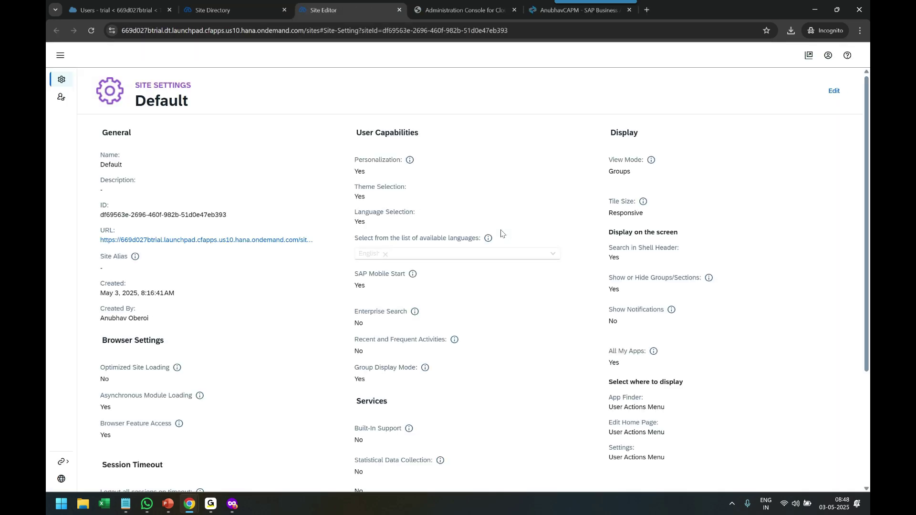
left_click(61, 99)
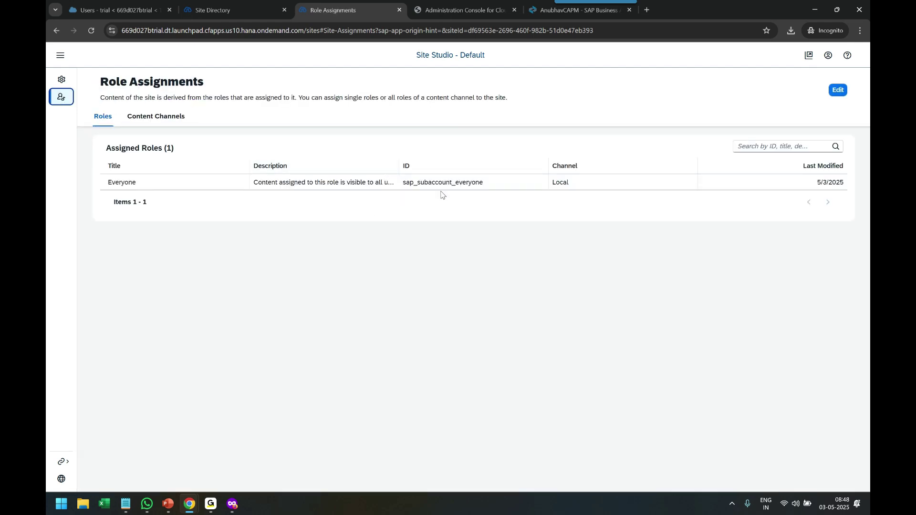
left_click(842, 91)
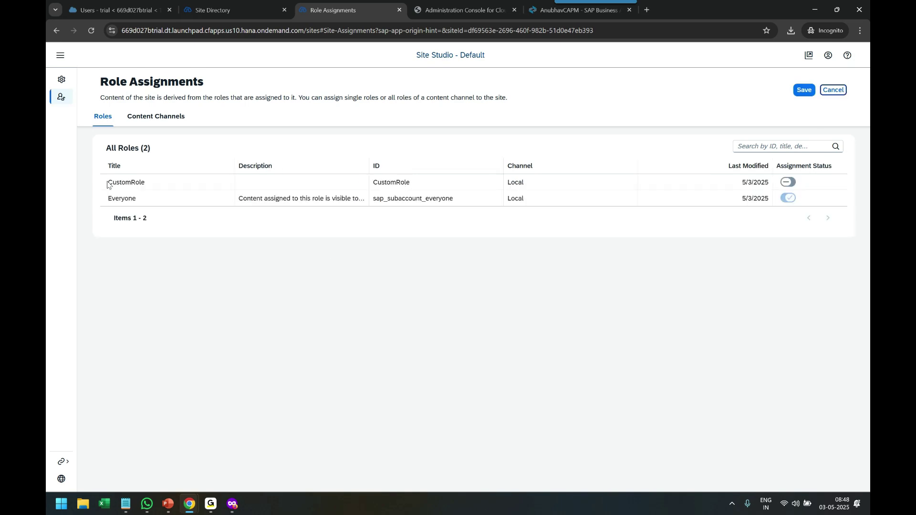
left_click_drag(107, 185, 144, 183)
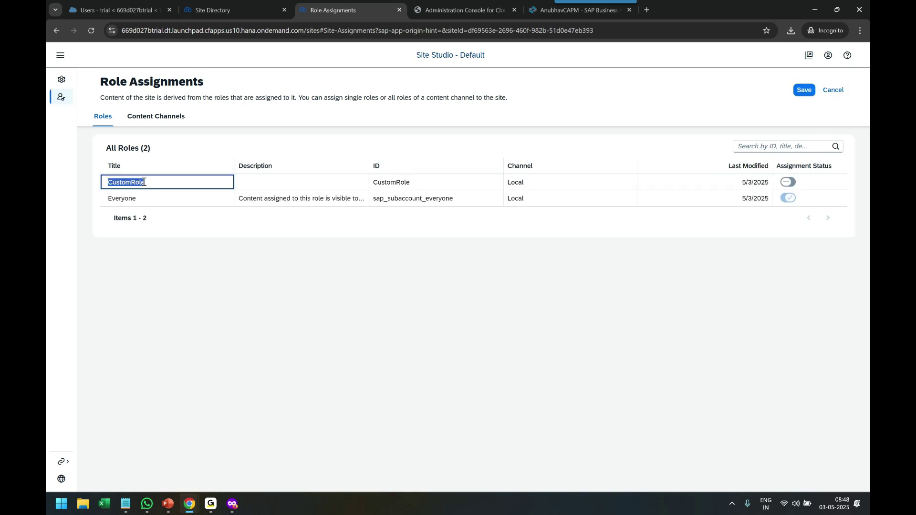
left_click(787, 182)
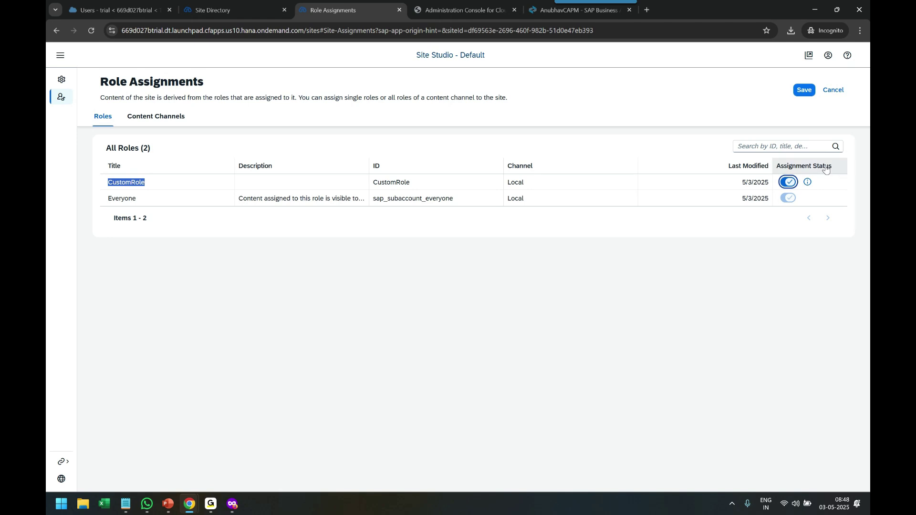
left_click(803, 92)
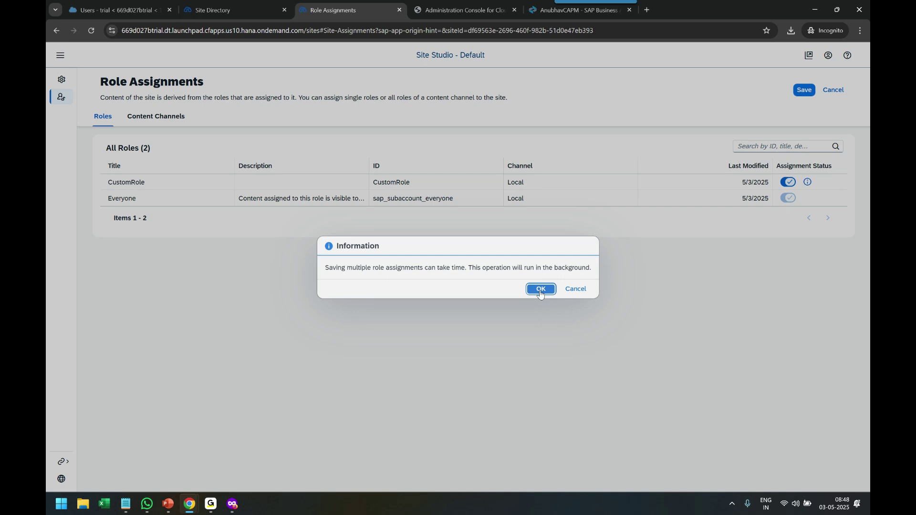
left_click(540, 289)
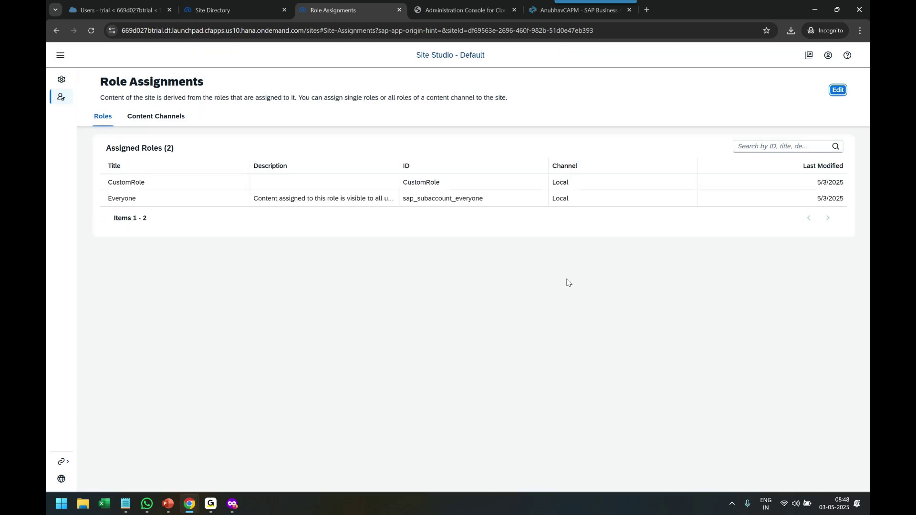
left_click(233, 505)
left_click(92, 31)
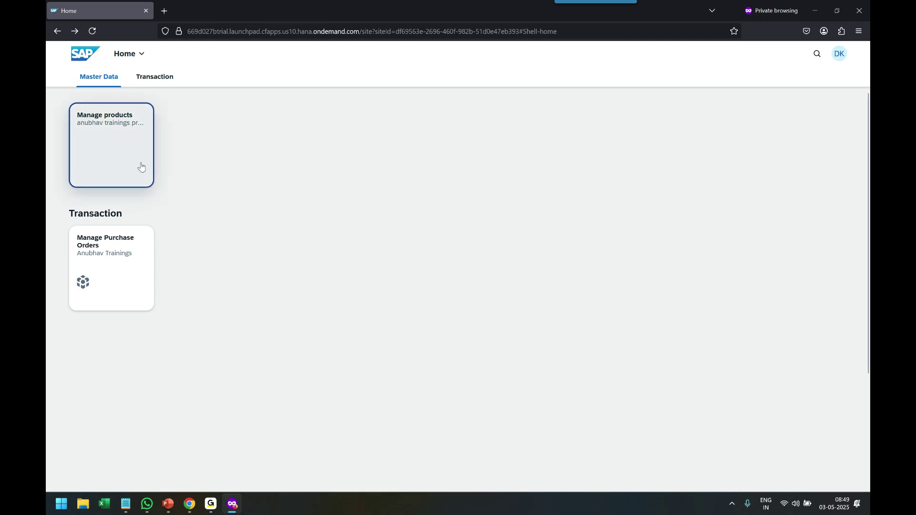
- Open the Manage products tile, load its 123 products with Go, and return Home
left_click(115, 118)
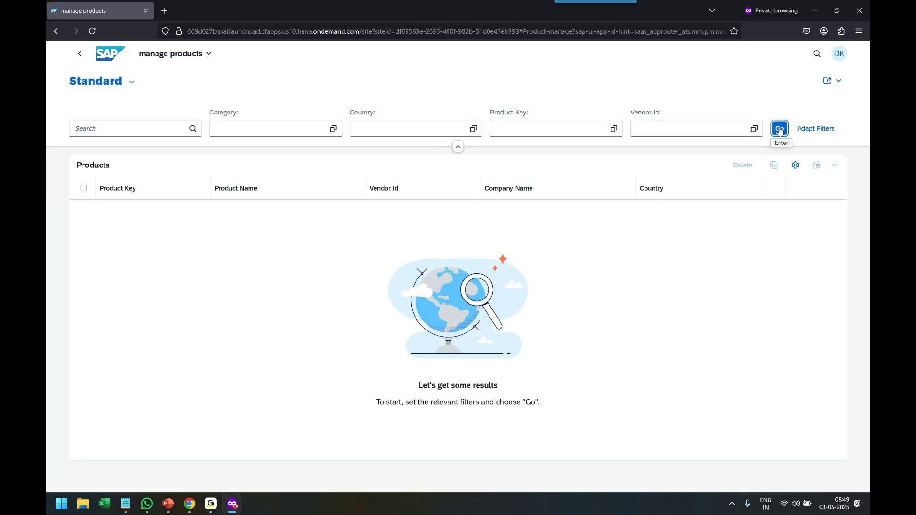
left_click(779, 128)
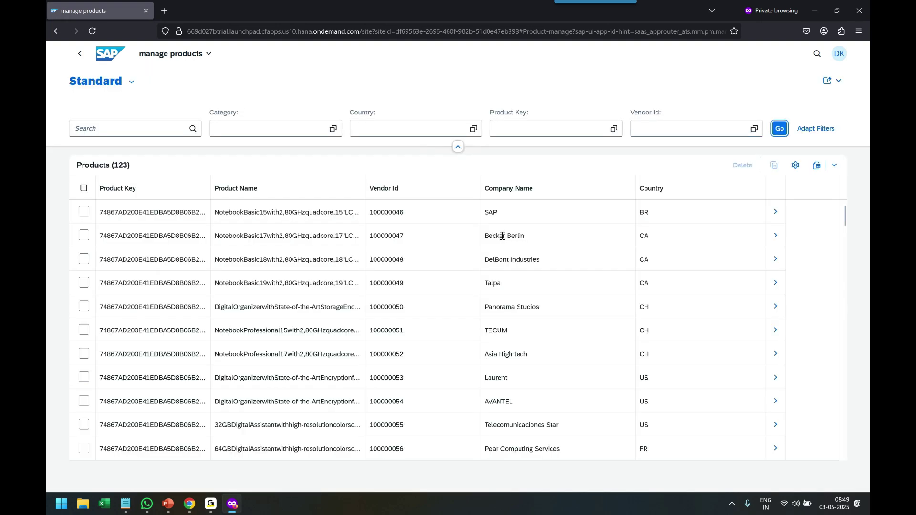
left_click(774, 260)
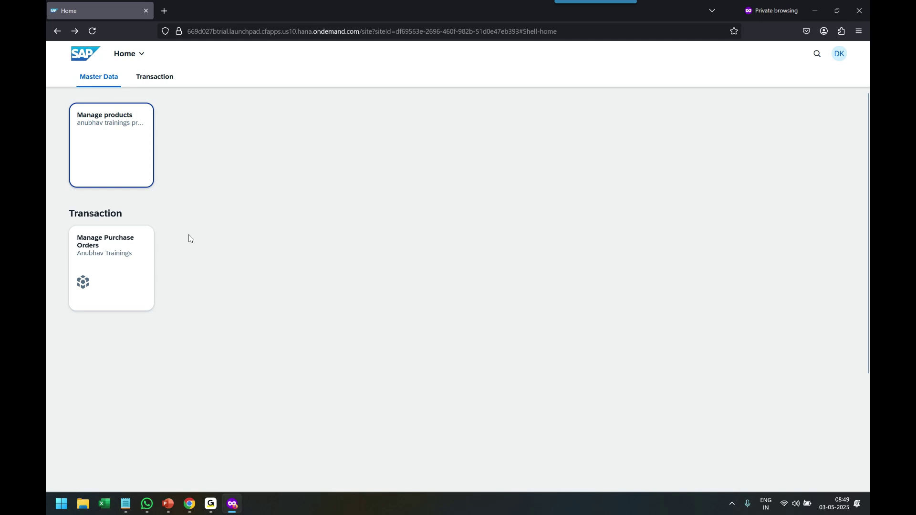